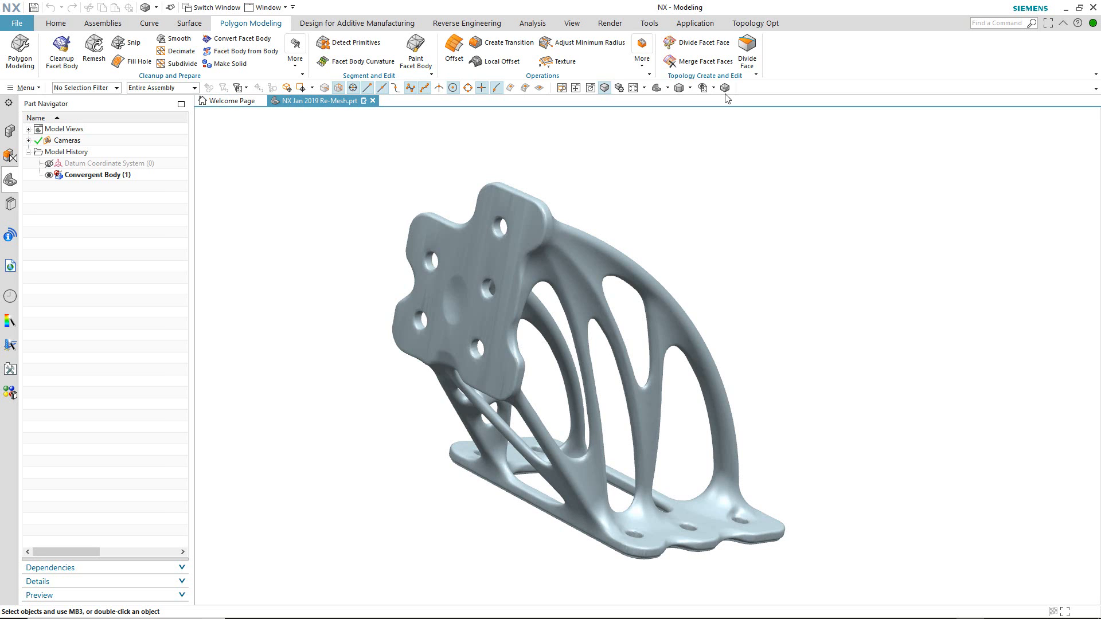
Step: Display the facet edges and examine the mesh on the bracket's upper mounting plate
left_click(725, 87)
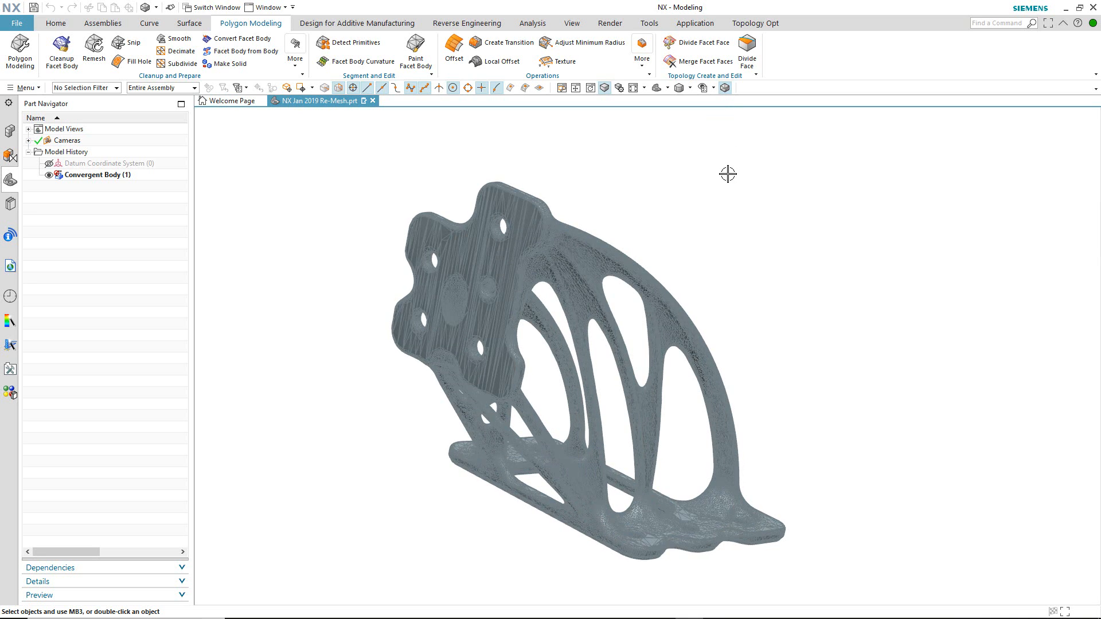
middle_click_drag(728, 174, 435, 164)
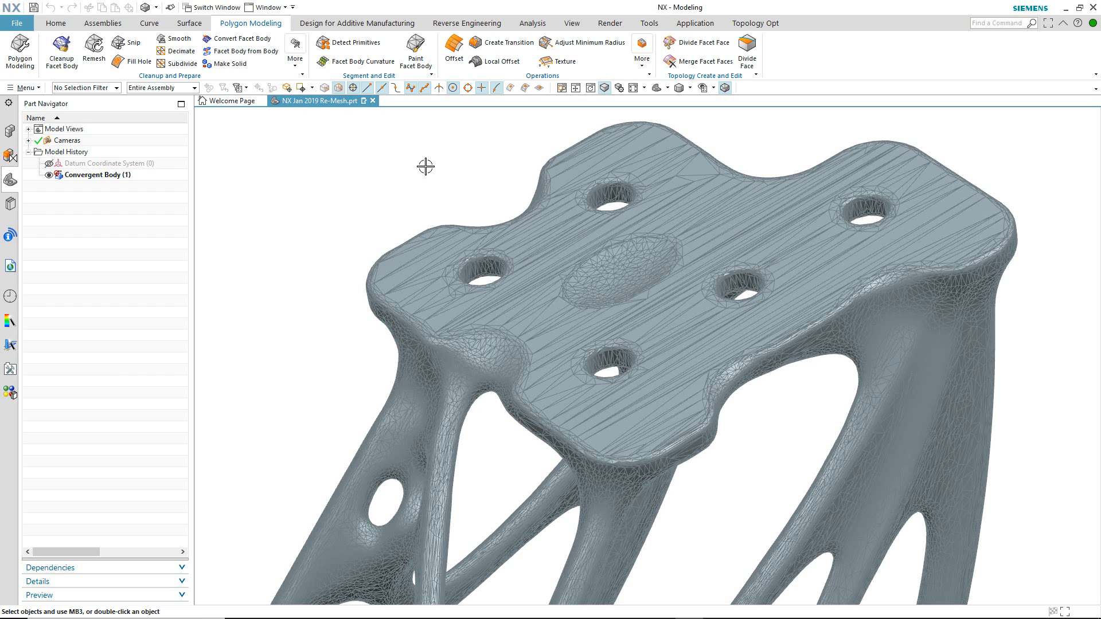
scroll(425, 166, "down", 1)
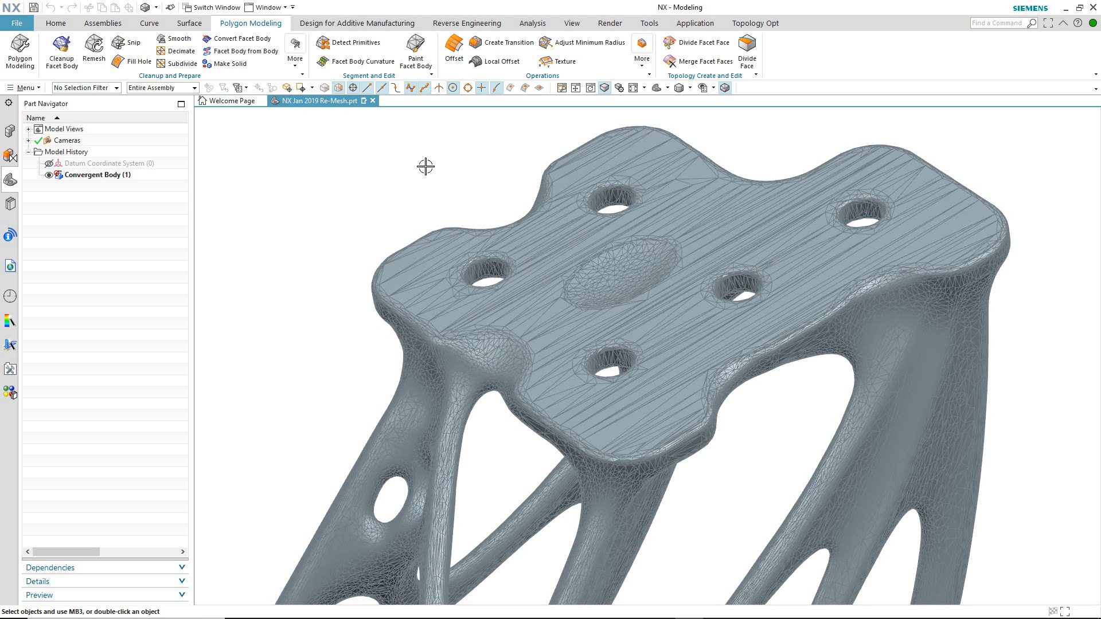
Step: Remesh the whole bracket facet body in Variable mode with a 0.31 mm maximum size, and turn off the facet edge display
left_click(95, 43)
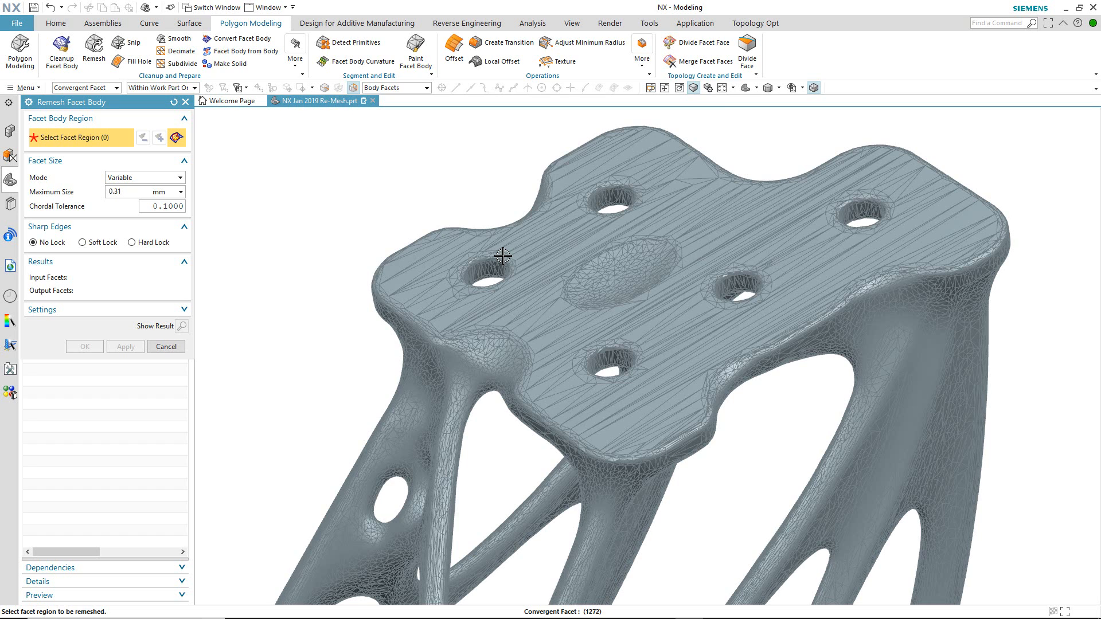
left_click(503, 256)
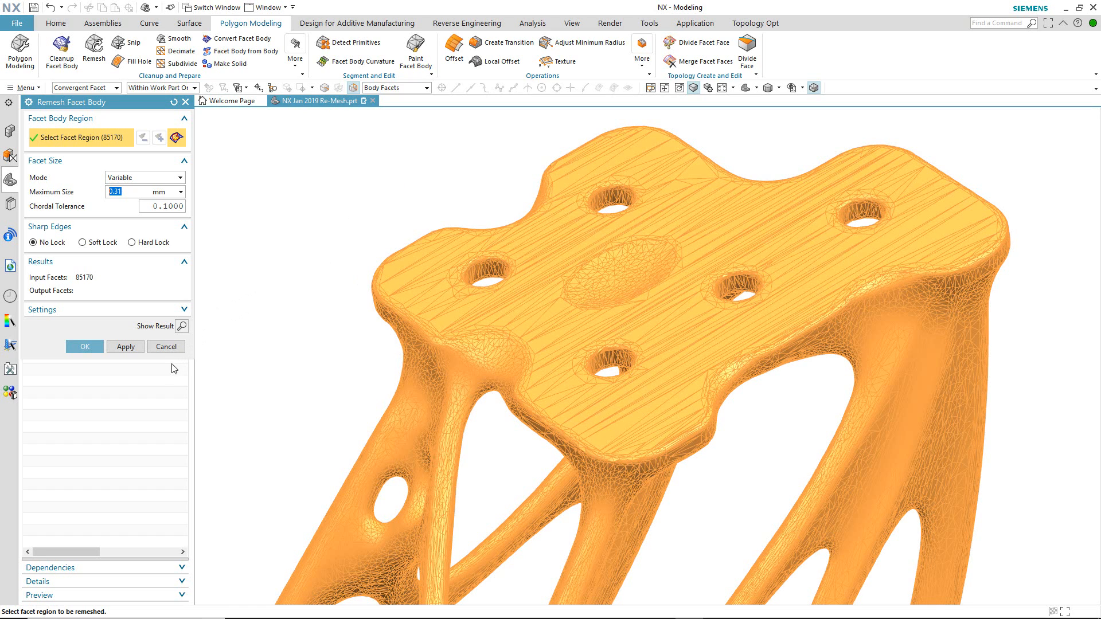
left_click(91, 349)
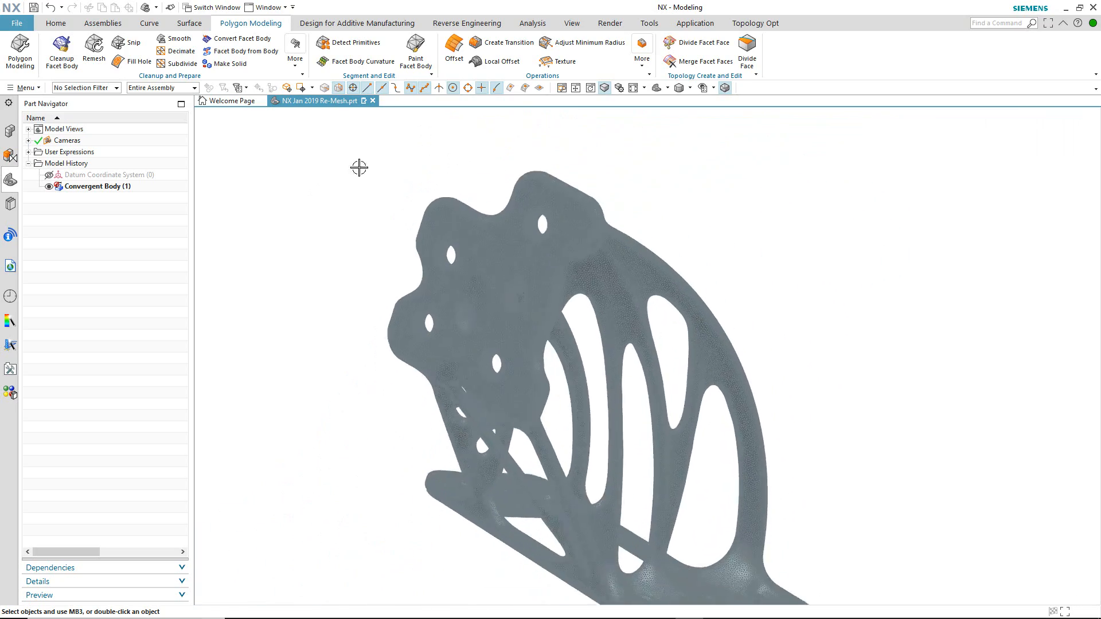
left_click(725, 89)
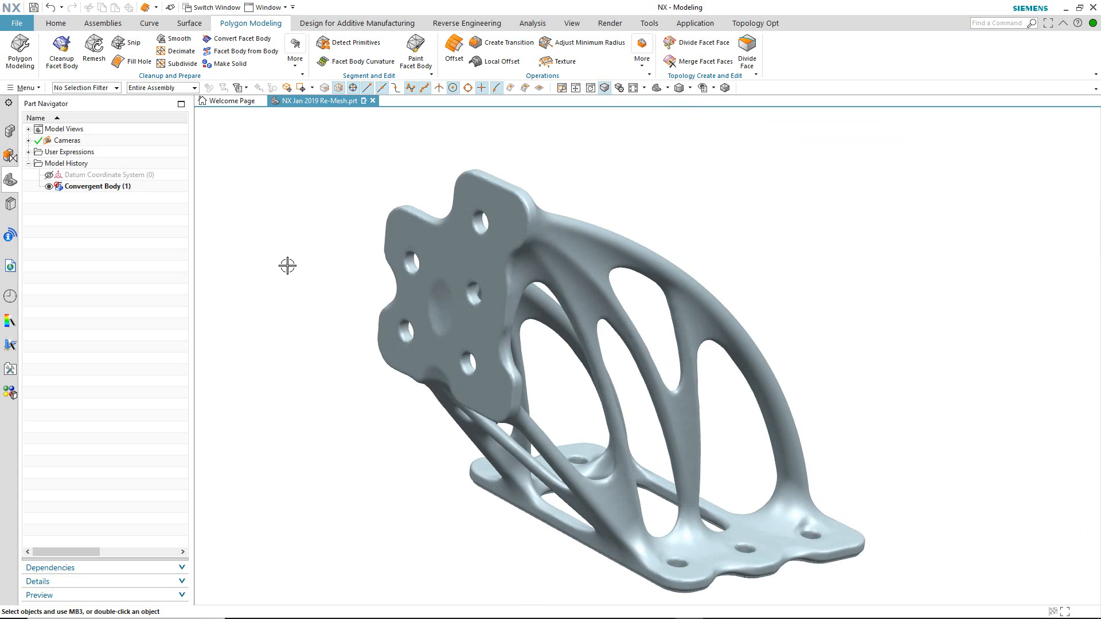
Step: Inspect the bracket's interior with a temporary Z-plane section moved up to an offset of about 26.8 mm, and discard the section
left_click(10, 132)
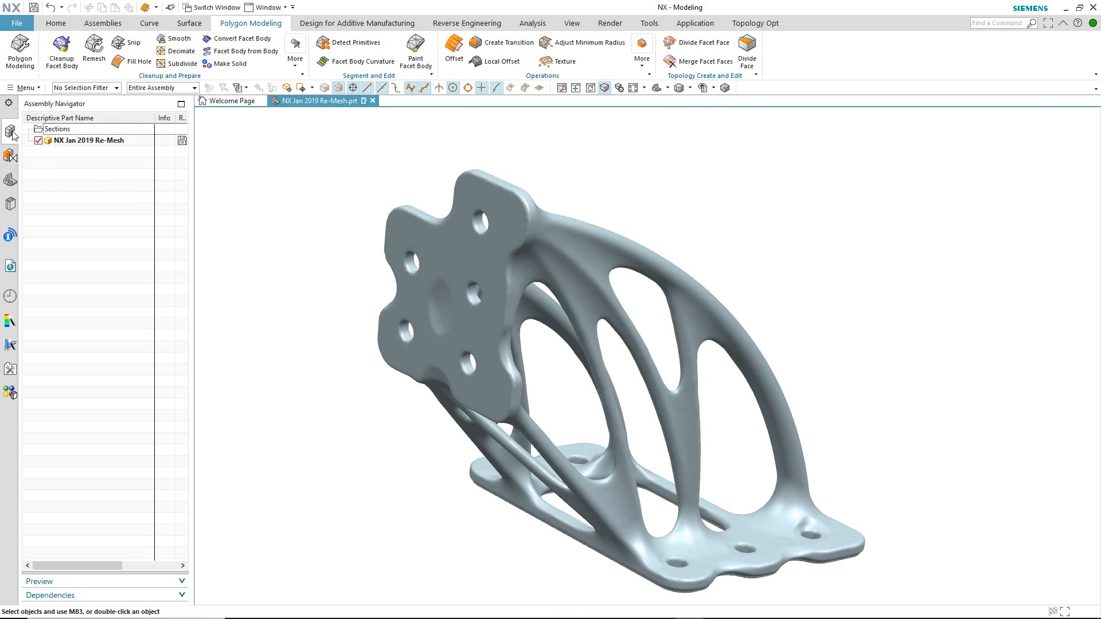
right_click(72, 132)
left_click(92, 139)
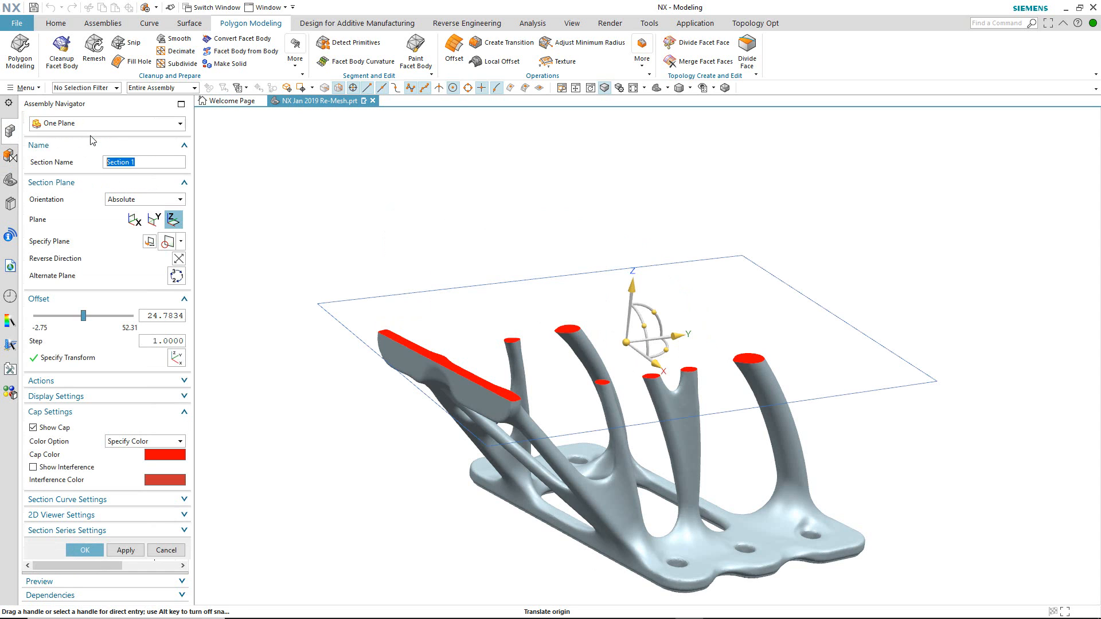
left_click_drag(630, 284, 596, 278)
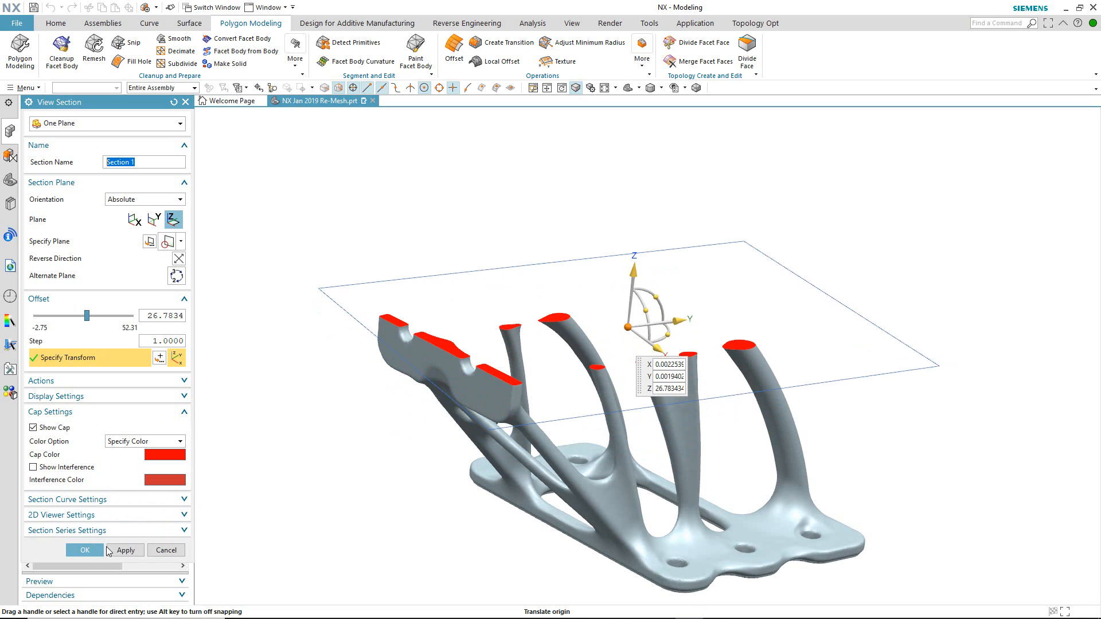
left_click(163, 551)
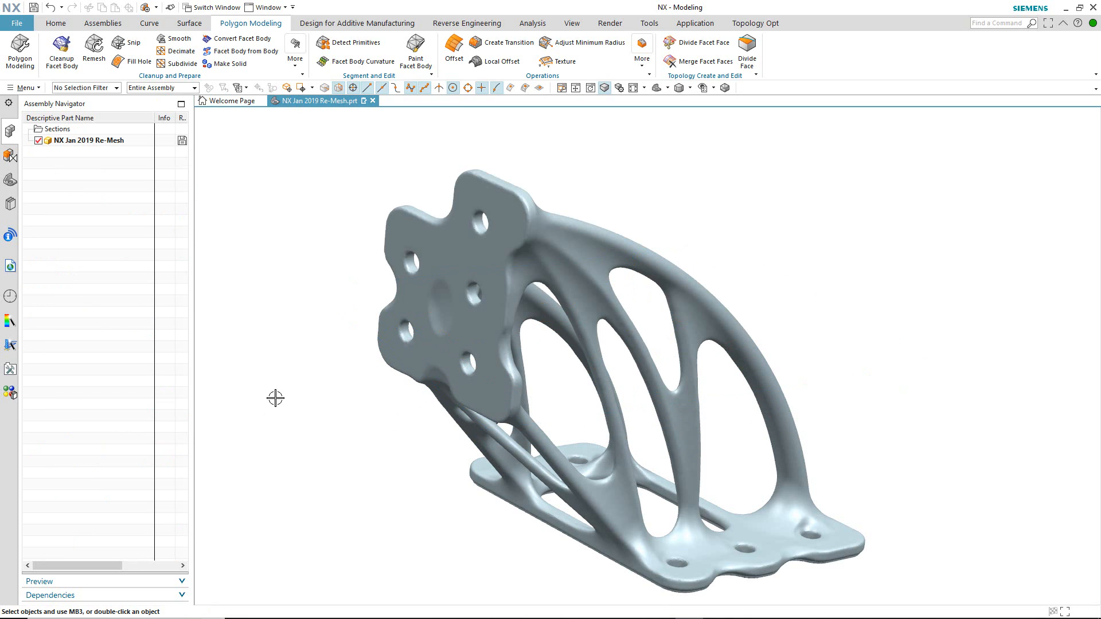
Step: Offset the bracket body inward by 0.5 mm with a tolerance of 0.001
left_click(453, 49)
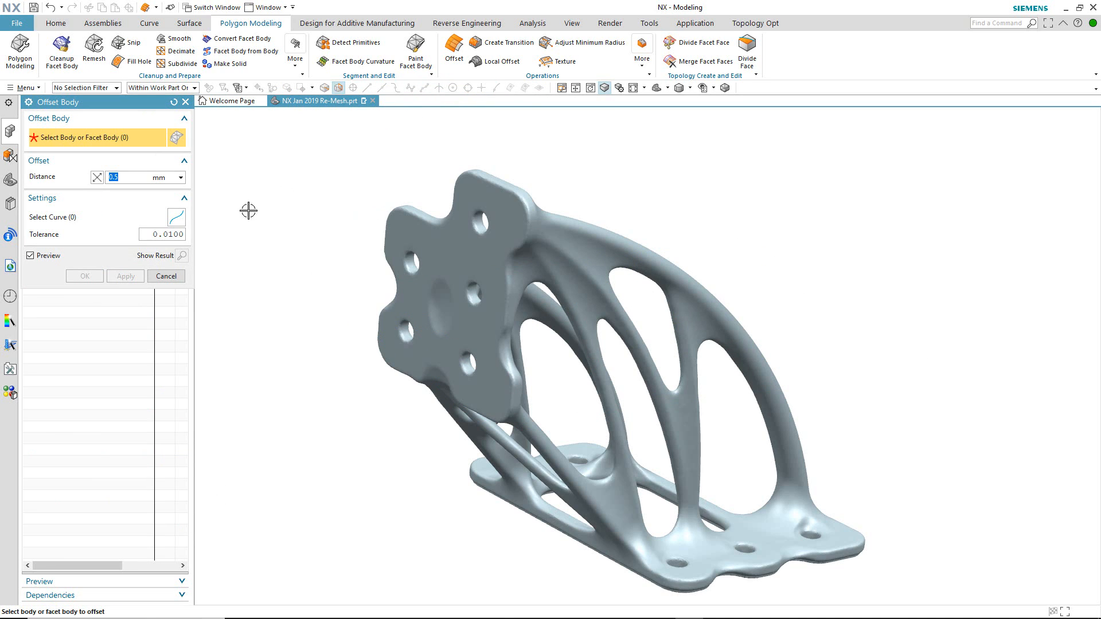
double_click(179, 235)
type(".001")
key("Return")
left_click(407, 230)
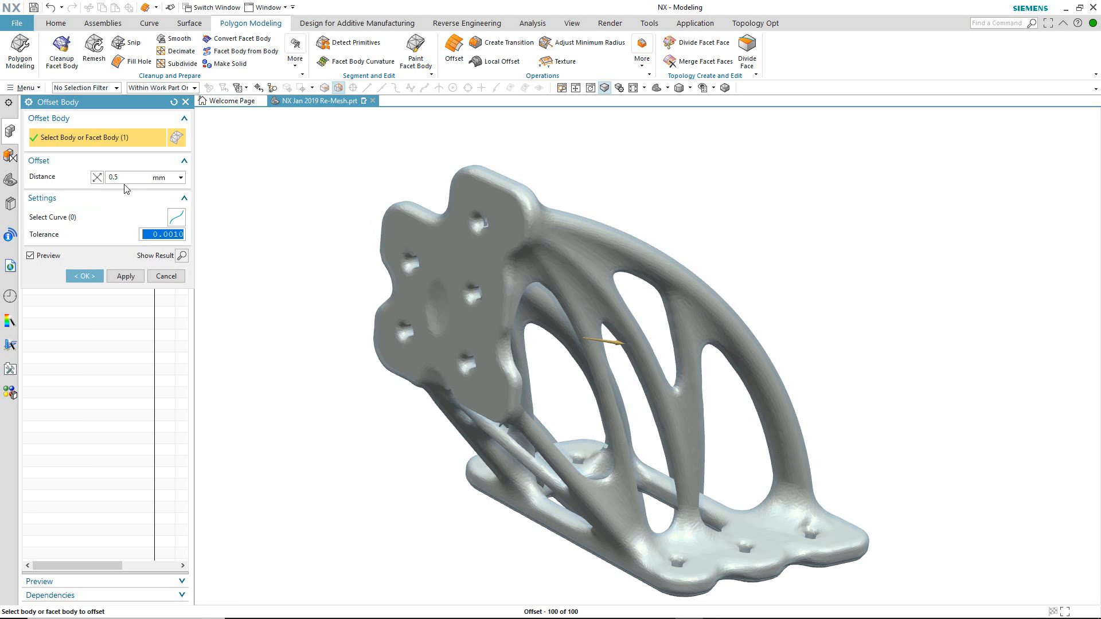
left_click(97, 179)
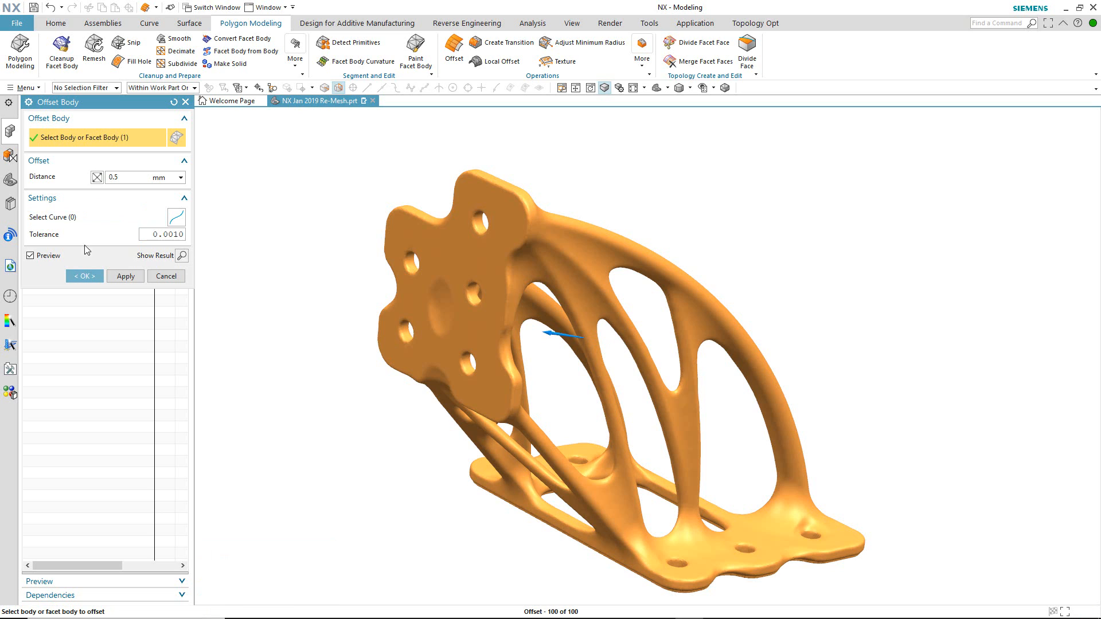
left_click(86, 276)
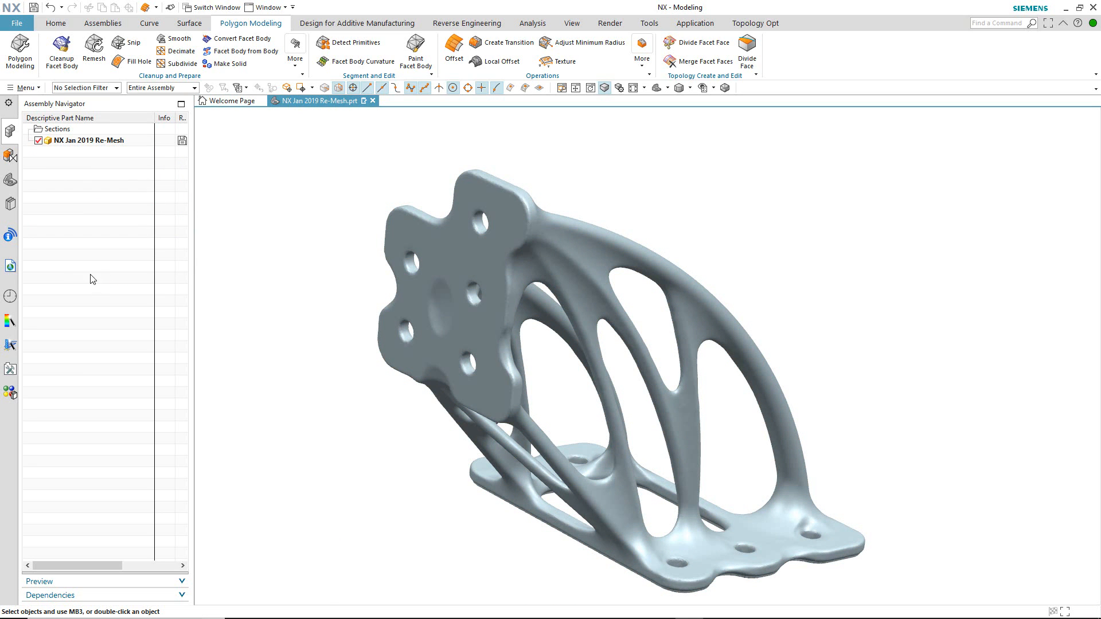
Step: Check the wall thickness with a temporary Z-plane section raised to about 28.8 mm and tilted about the X axis, and discard the section
right_click(61, 131)
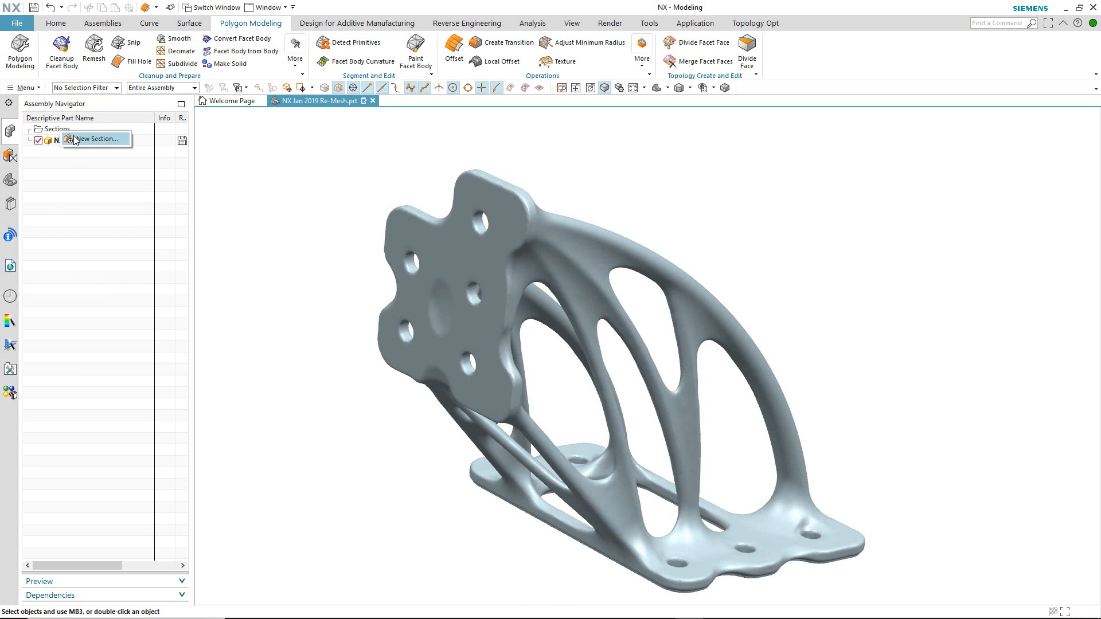
left_click(95, 139)
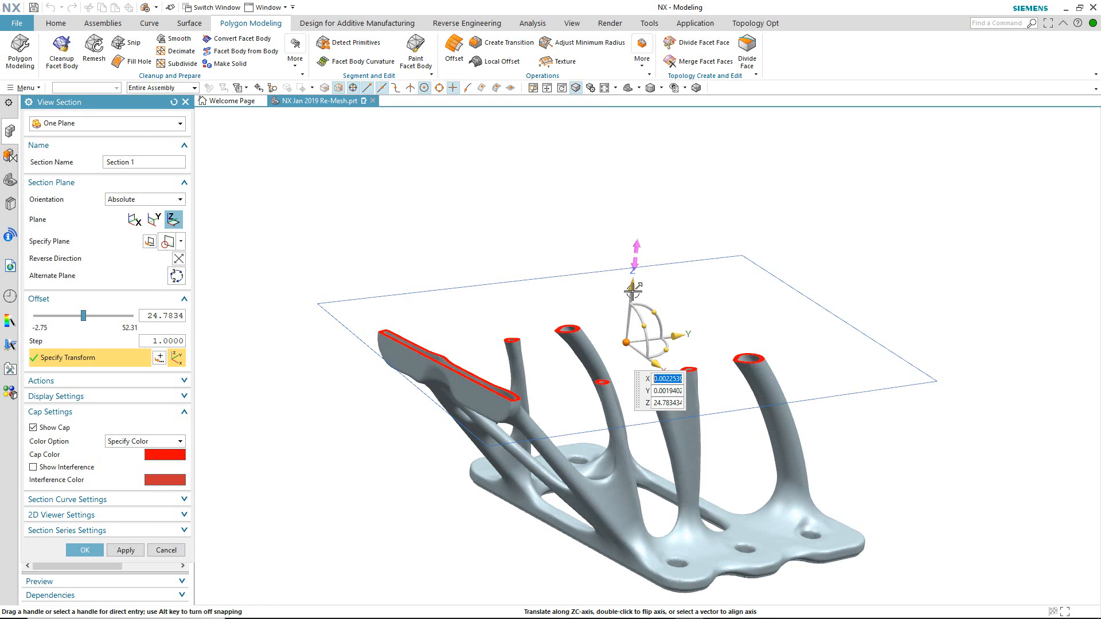
left_click_drag(631, 295, 626, 261)
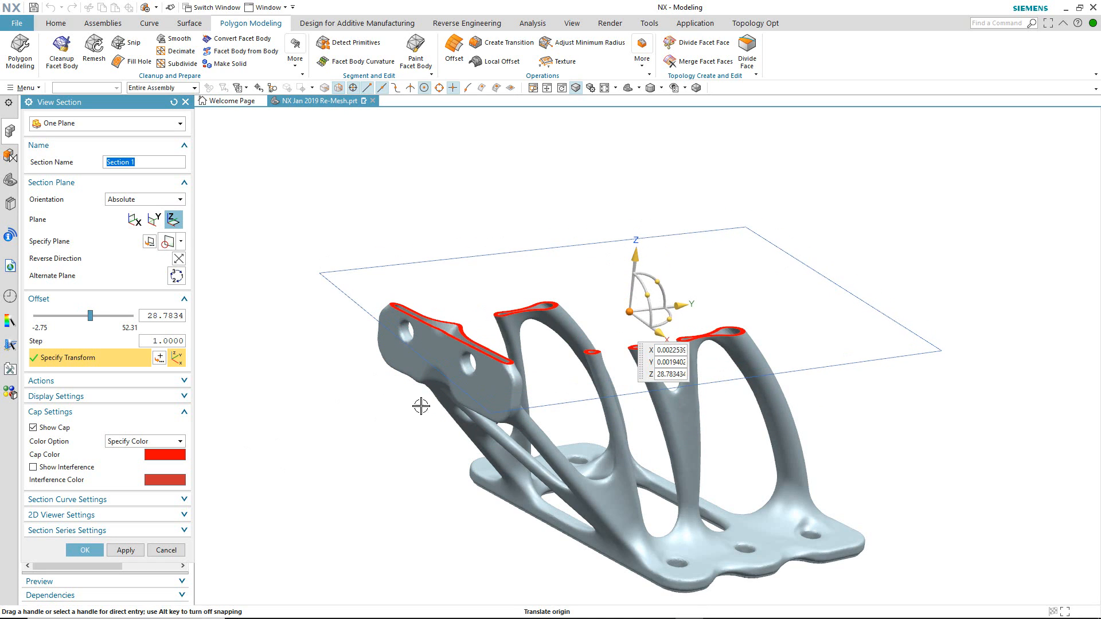
mouse_move(658, 282)
left_mouse_down()
mouse_move(633, 287)
mouse_move(573, 244)
mouse_move(648, 297)
left_mouse_up()
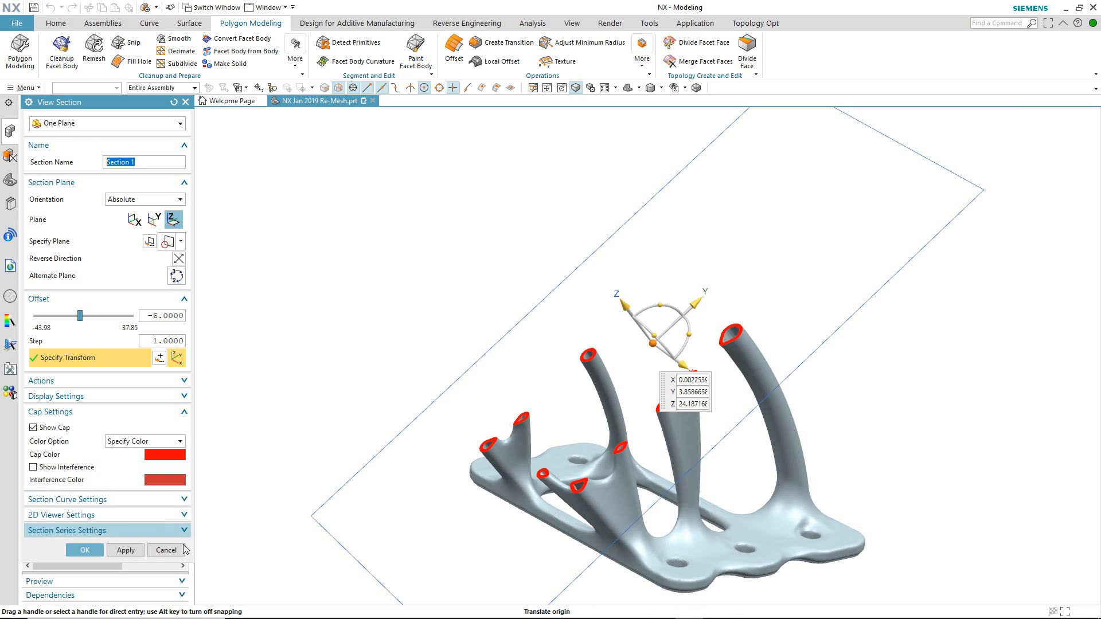
left_click(166, 550)
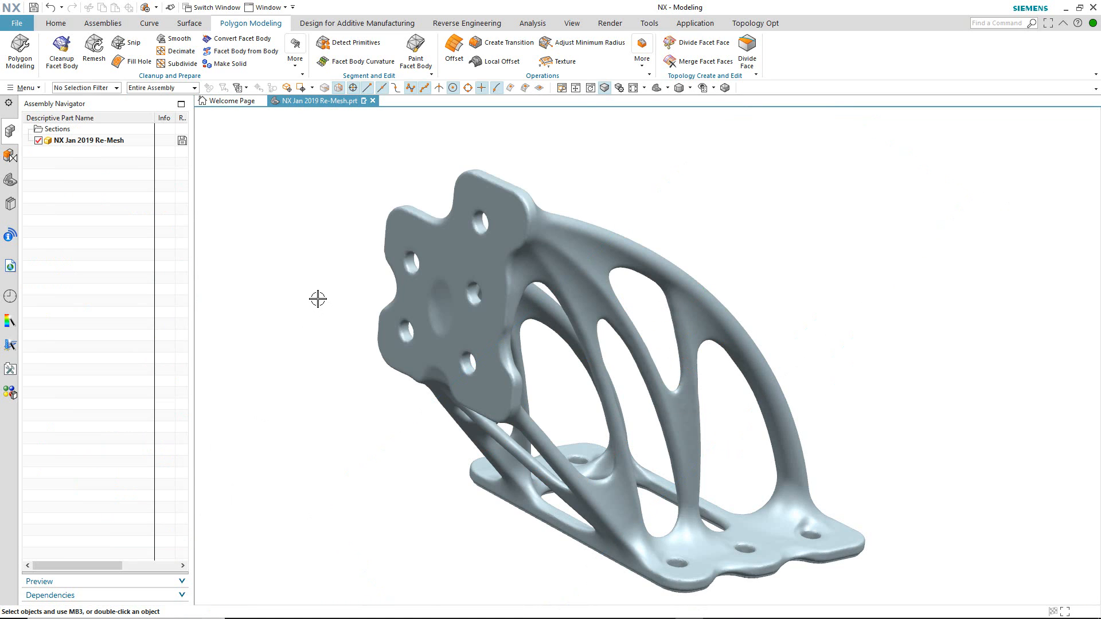
Step: Set the translucency of the outer bracket body to 75
left_click(366, 25)
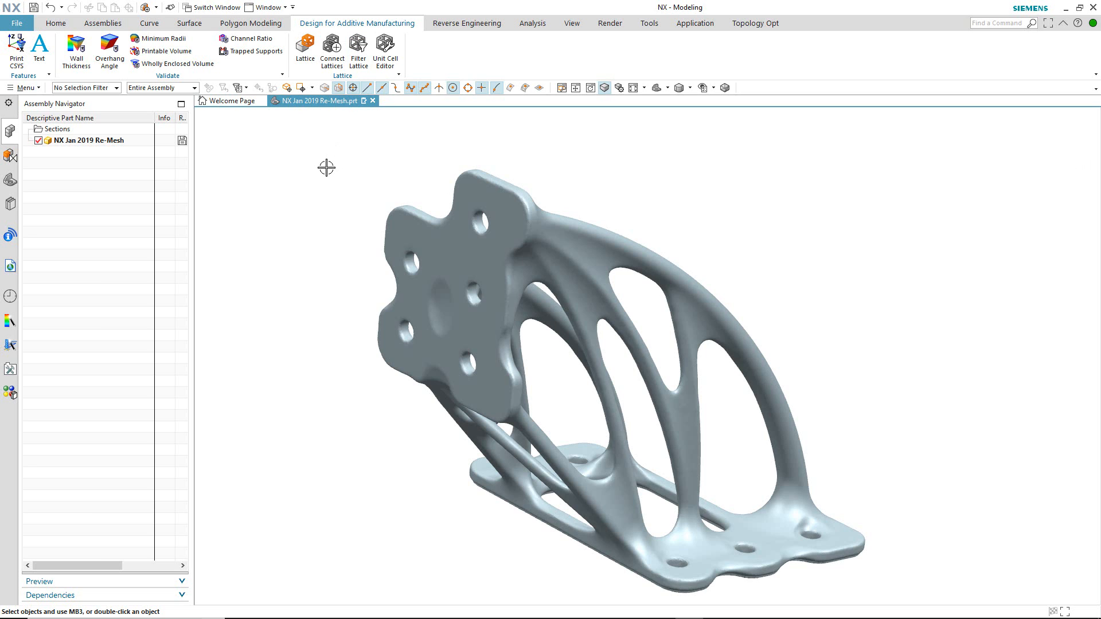
key("ctrl+j")
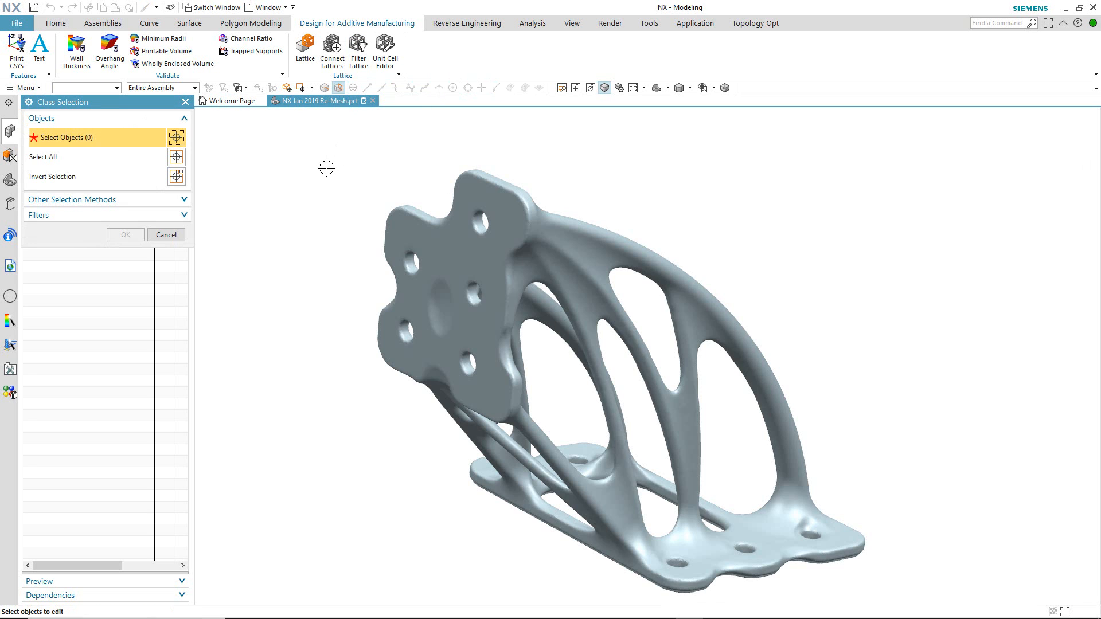
left_click(415, 227)
middle_click(373, 190)
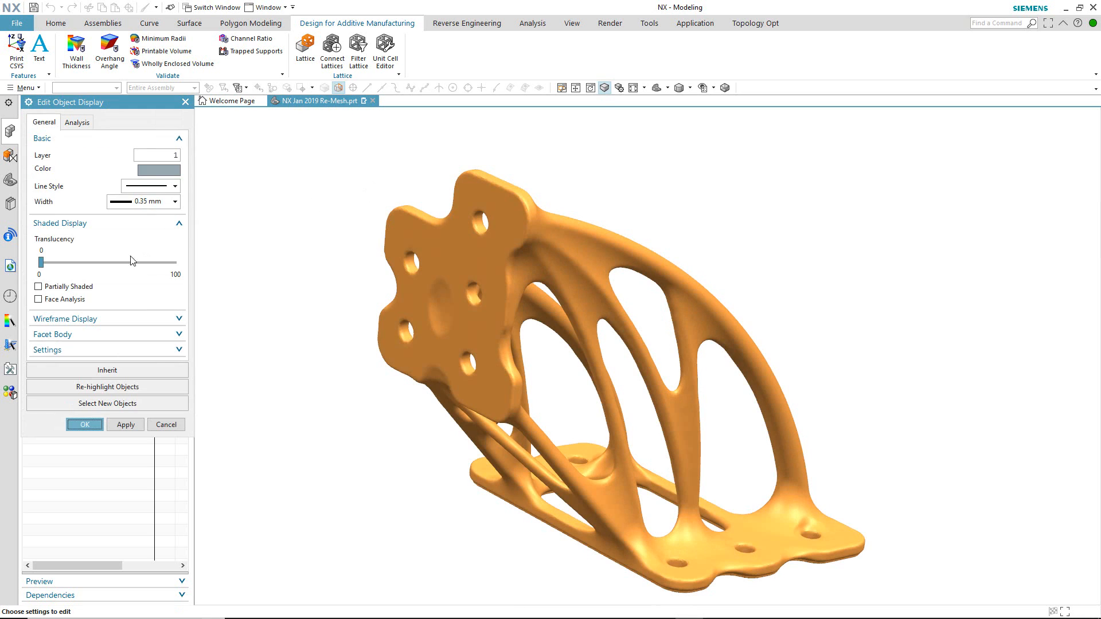
left_click_drag(40, 266, 145, 288)
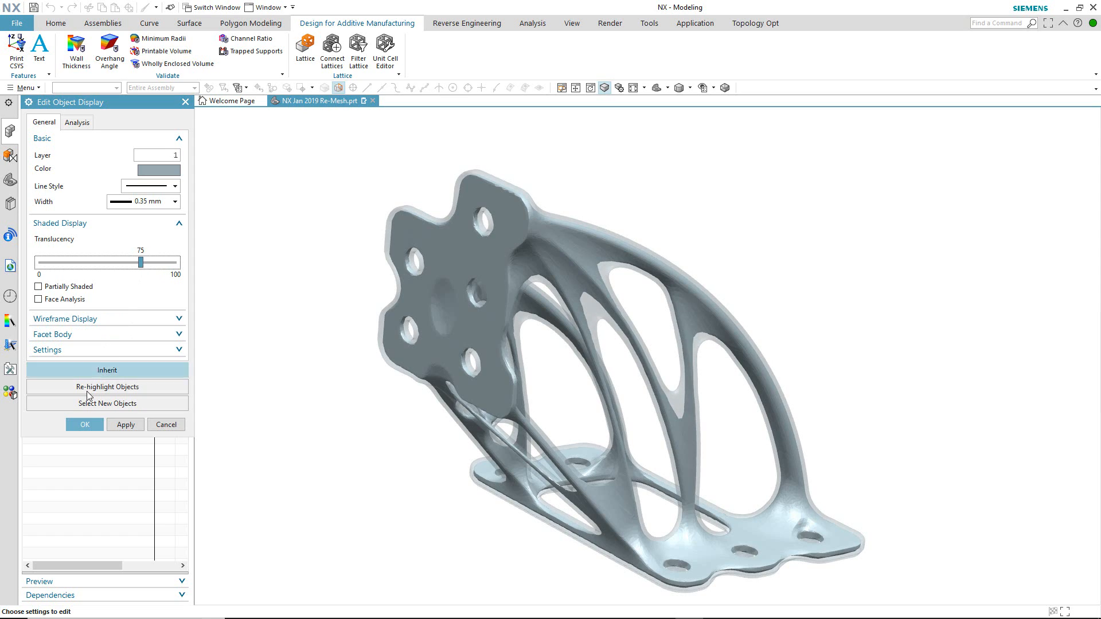
left_click(85, 424)
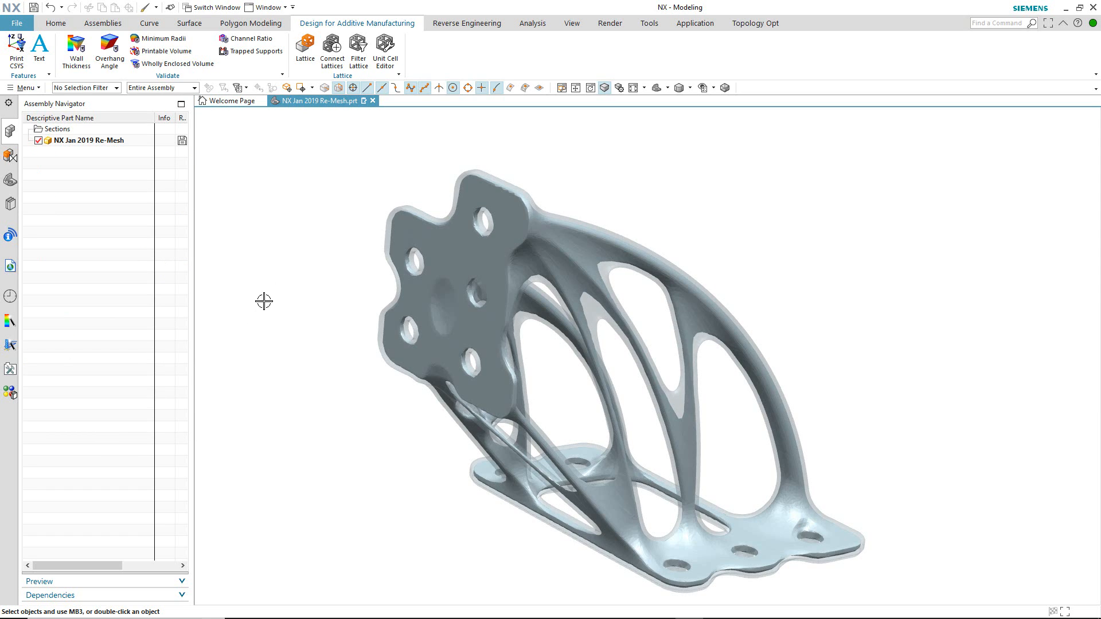
Step: Start a Unit Fill lattice with the BiTriangle cell type, using the inner offset body as the boundary
left_click(305, 49)
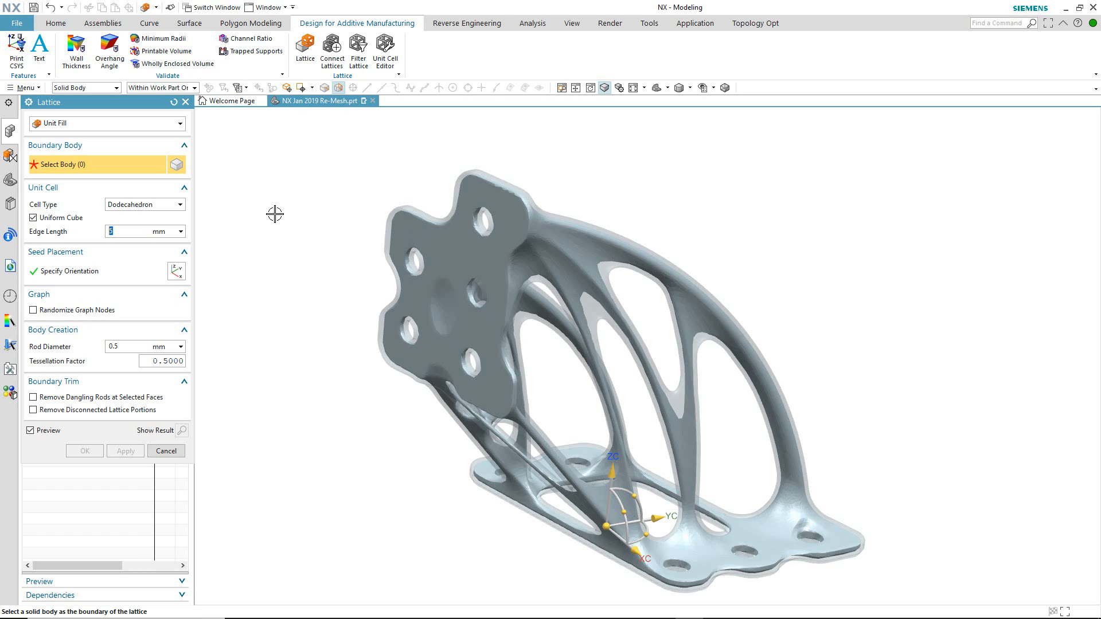
left_click(173, 207)
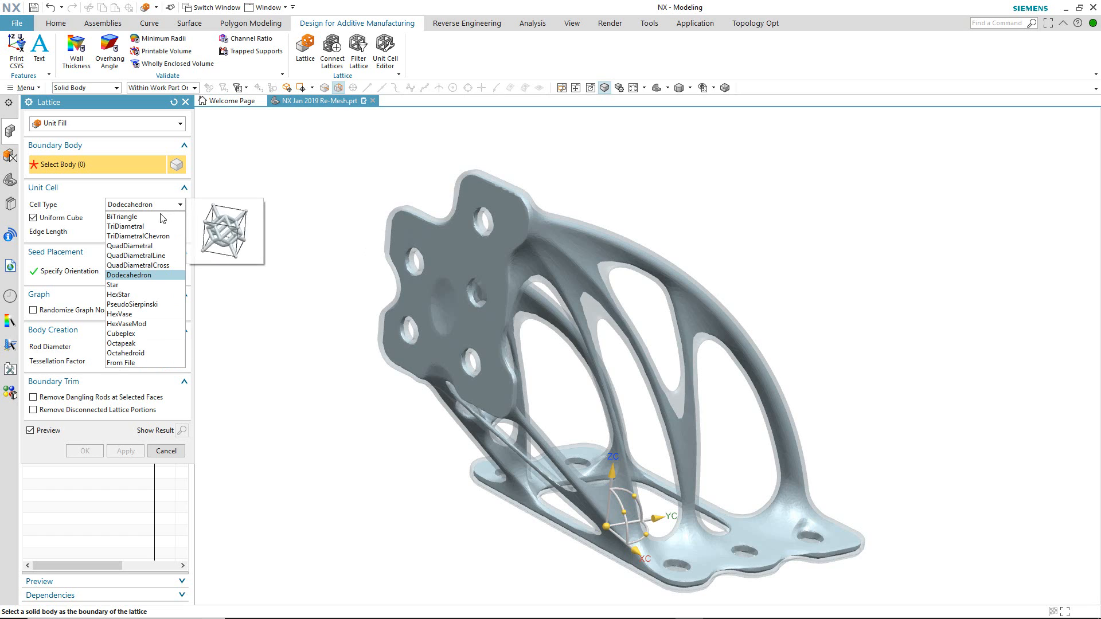
left_click(147, 218)
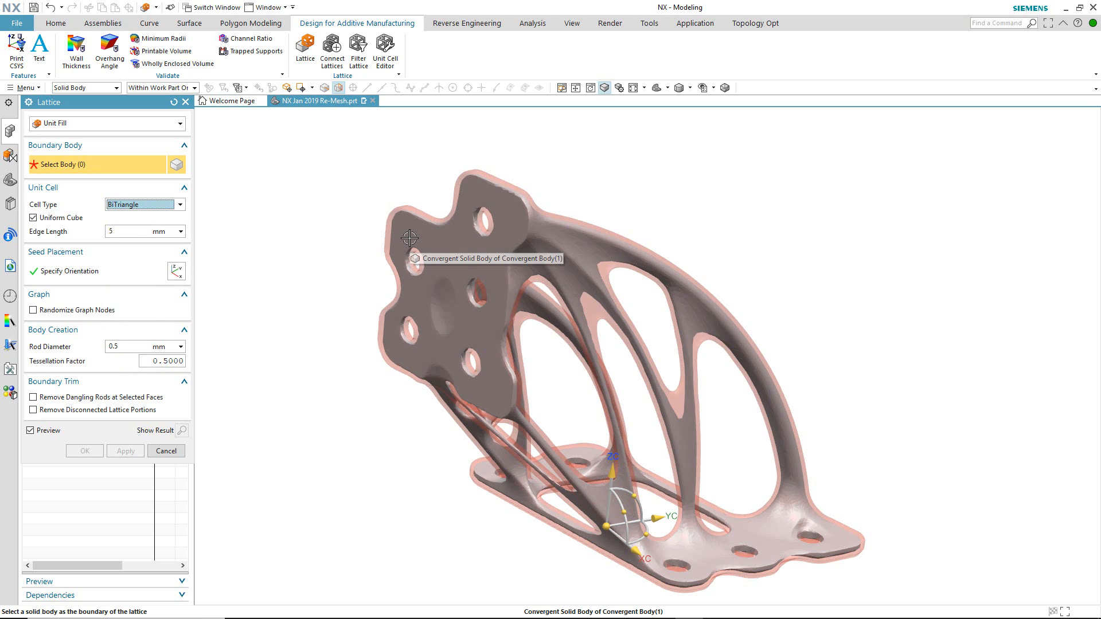
left_click(409, 238)
left_click(484, 265)
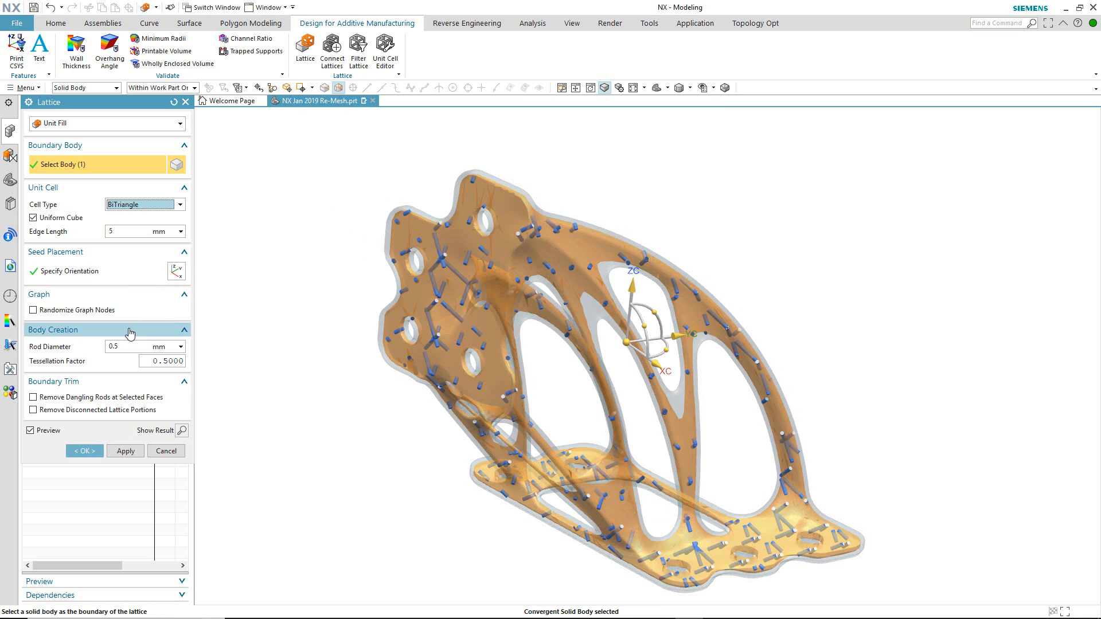
Step: Set the lattice's edge length to 1 mm and its rod diameter to 0.1 mm
left_click(122, 233)
type("1")
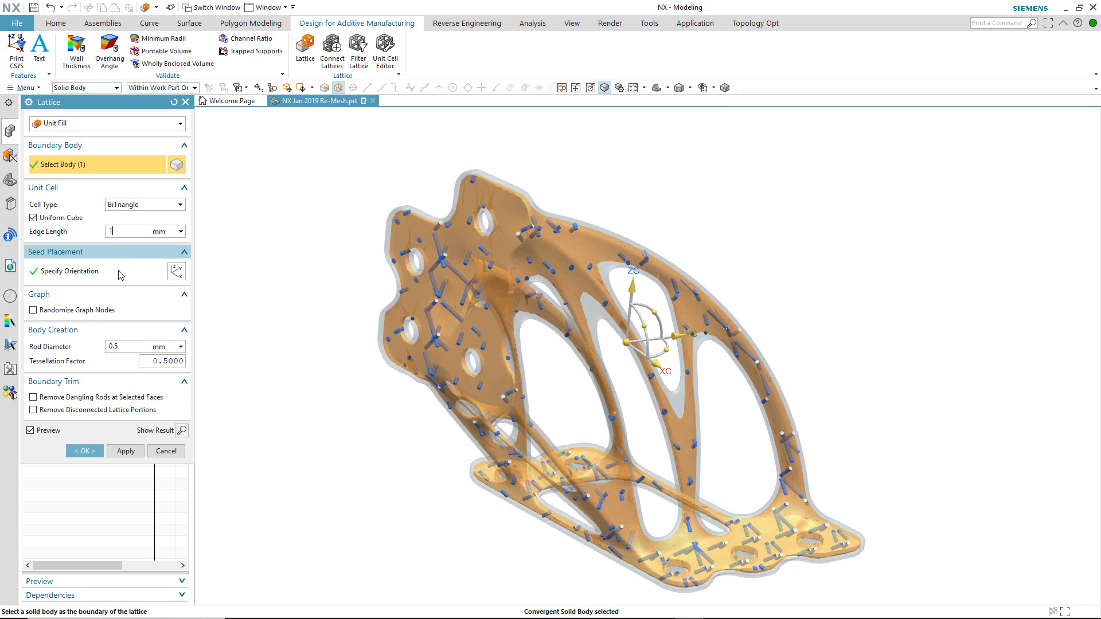
left_click(121, 346)
type(".")
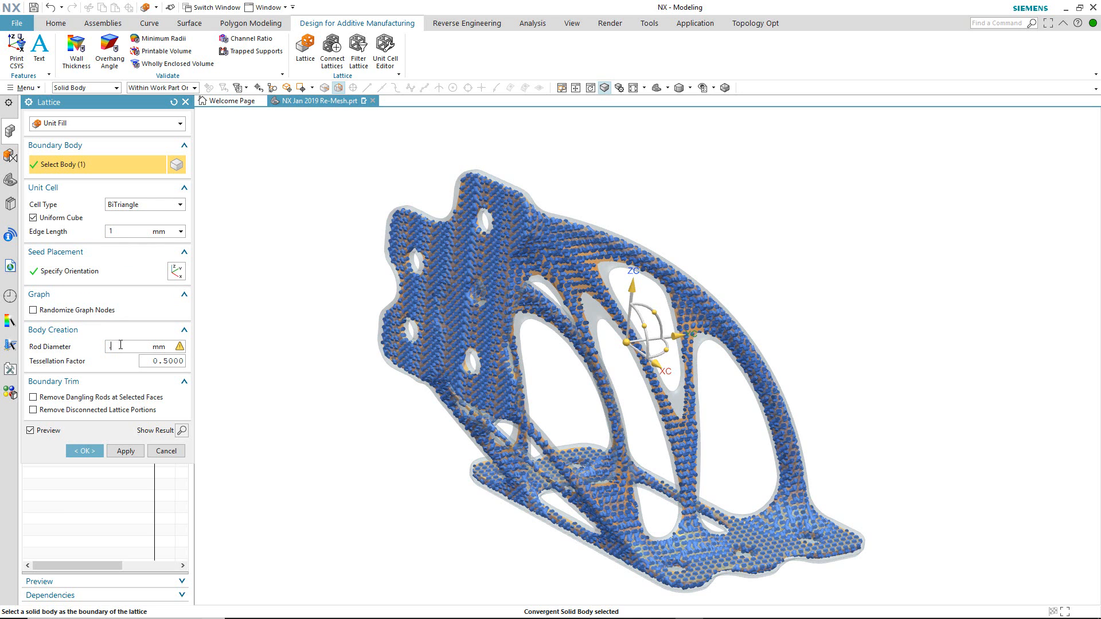
type("1")
key("Return")
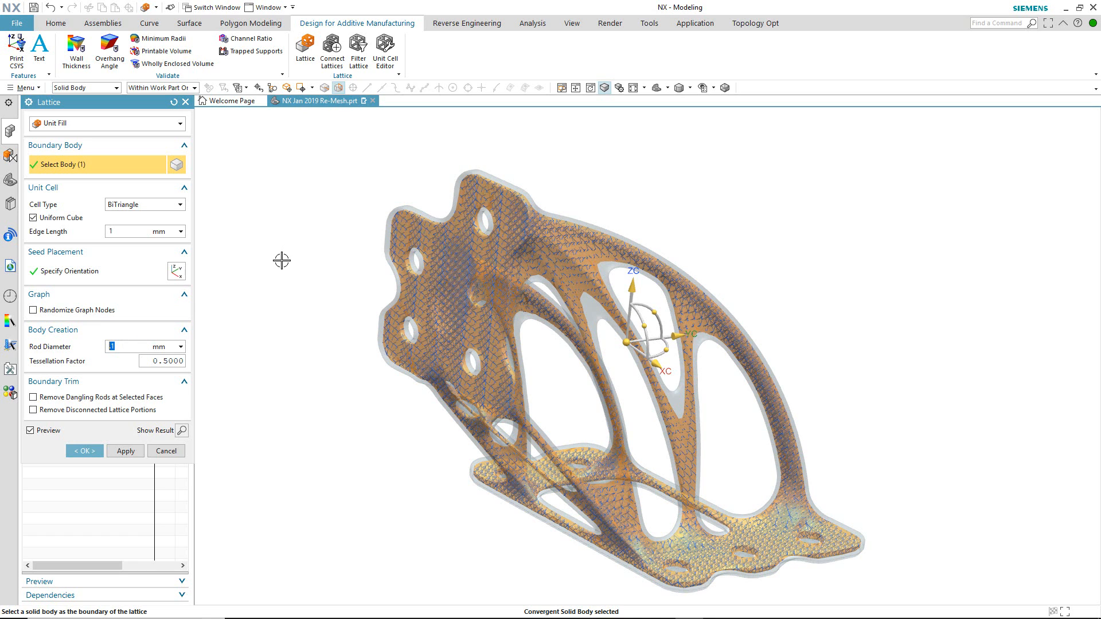
Step: Change the lattice cell type to Dodecahedron and create the lattice
left_click(158, 208)
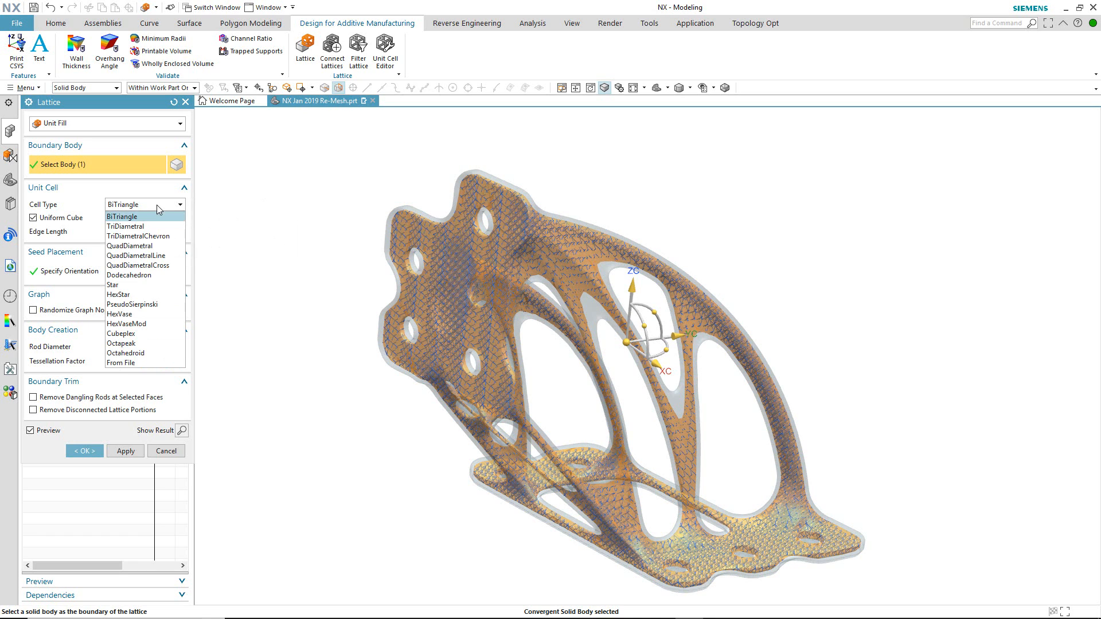
left_click(136, 276)
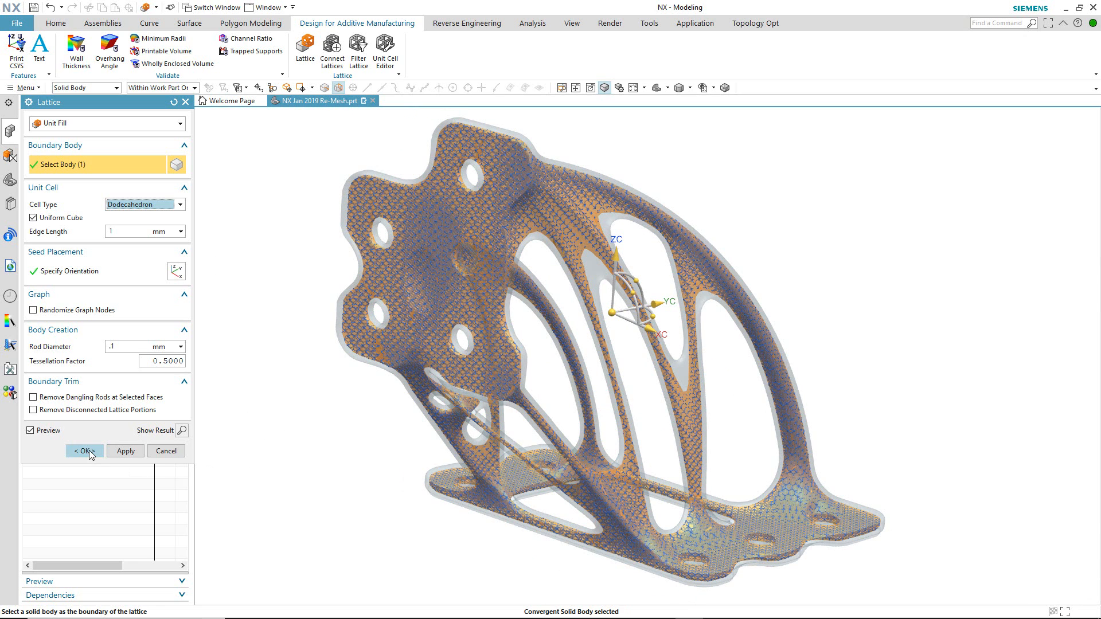
left_click(86, 452)
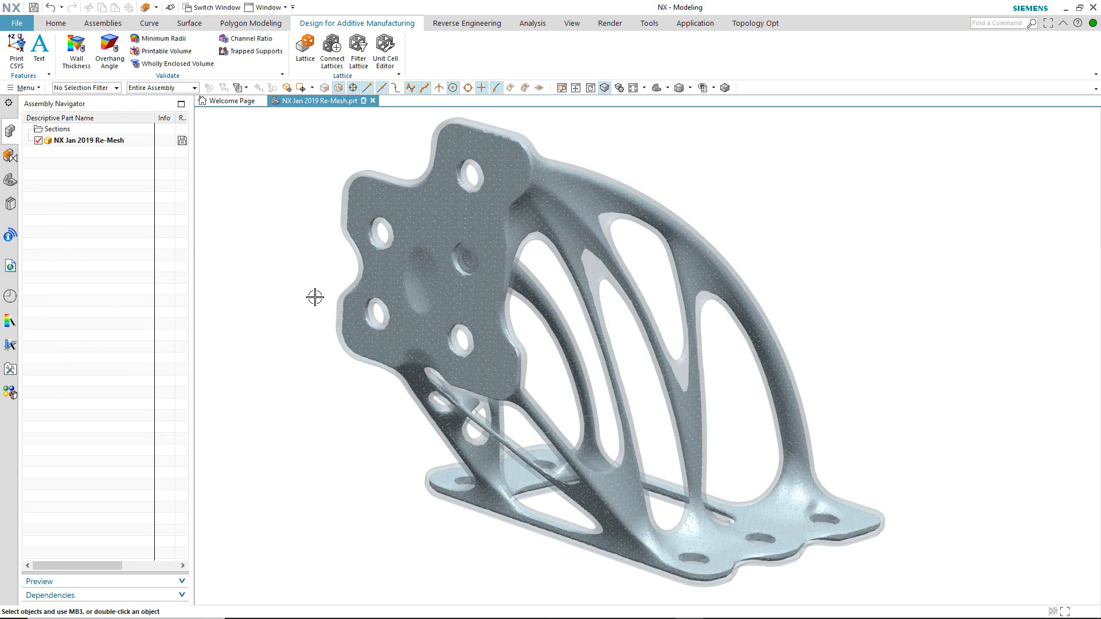
Step: Hide the original convergent body and the inner offset body, leaving only the lattice displayed
left_click(10, 180)
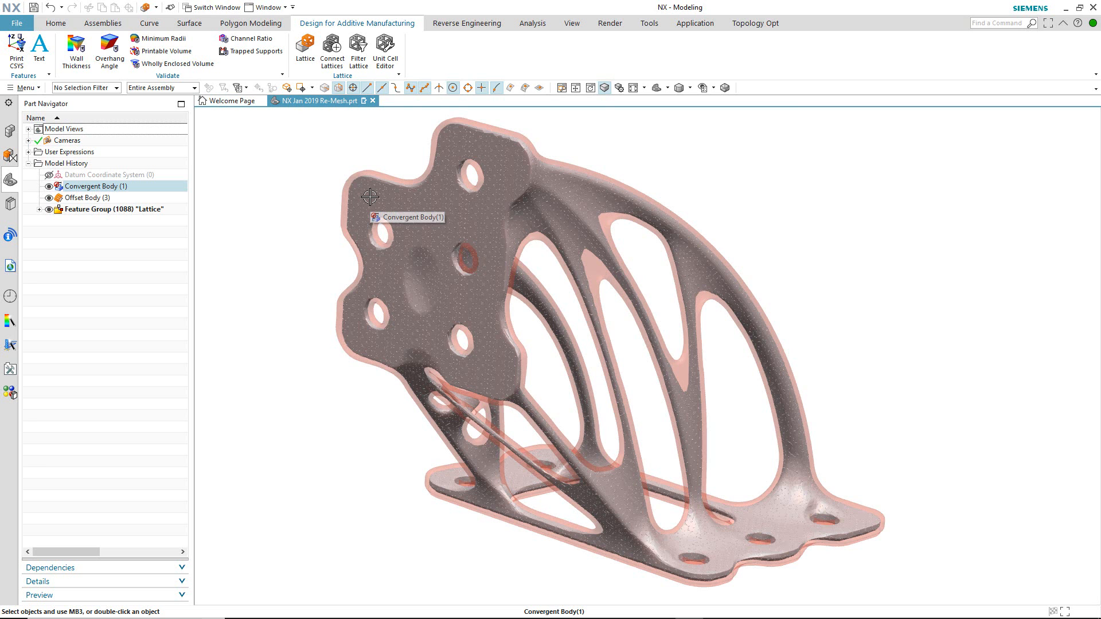
left_click(370, 197)
left_click(369, 216)
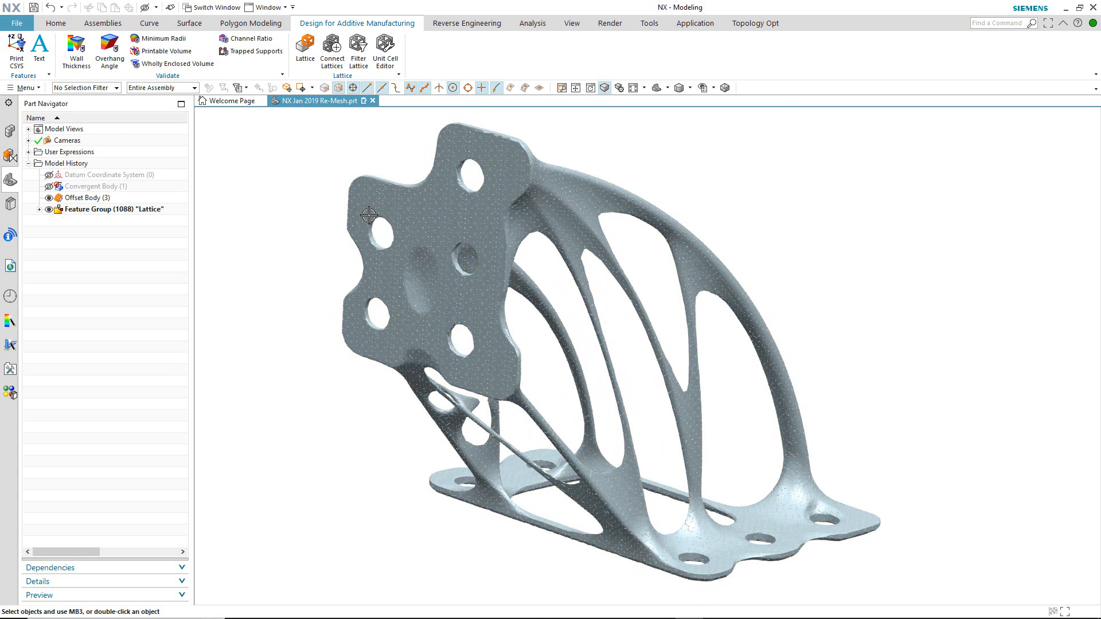
left_click(370, 216)
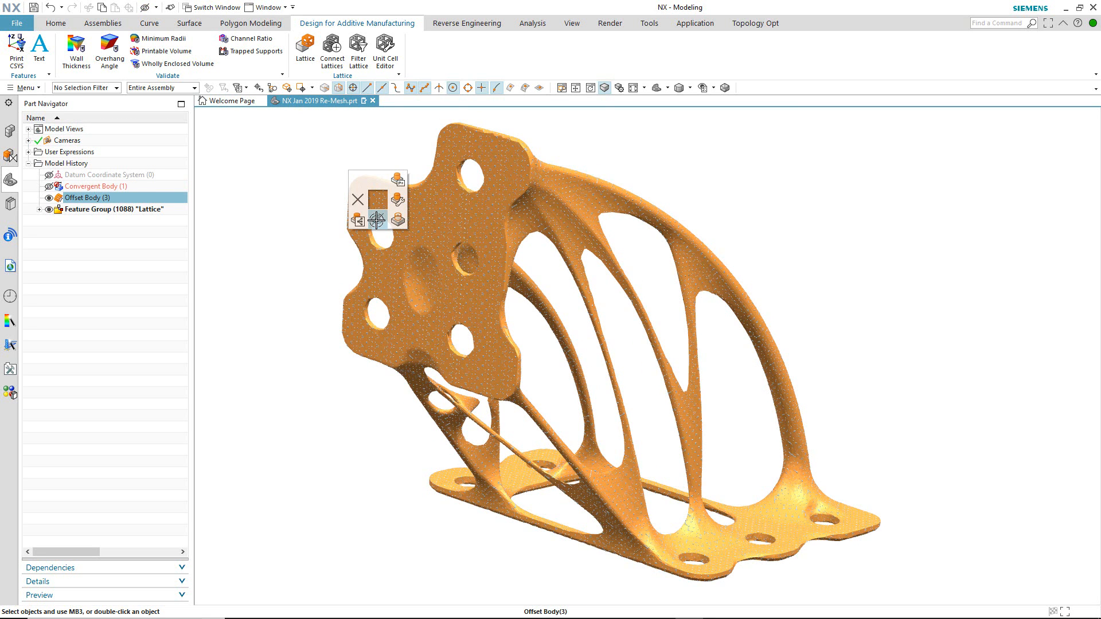
left_click(377, 220)
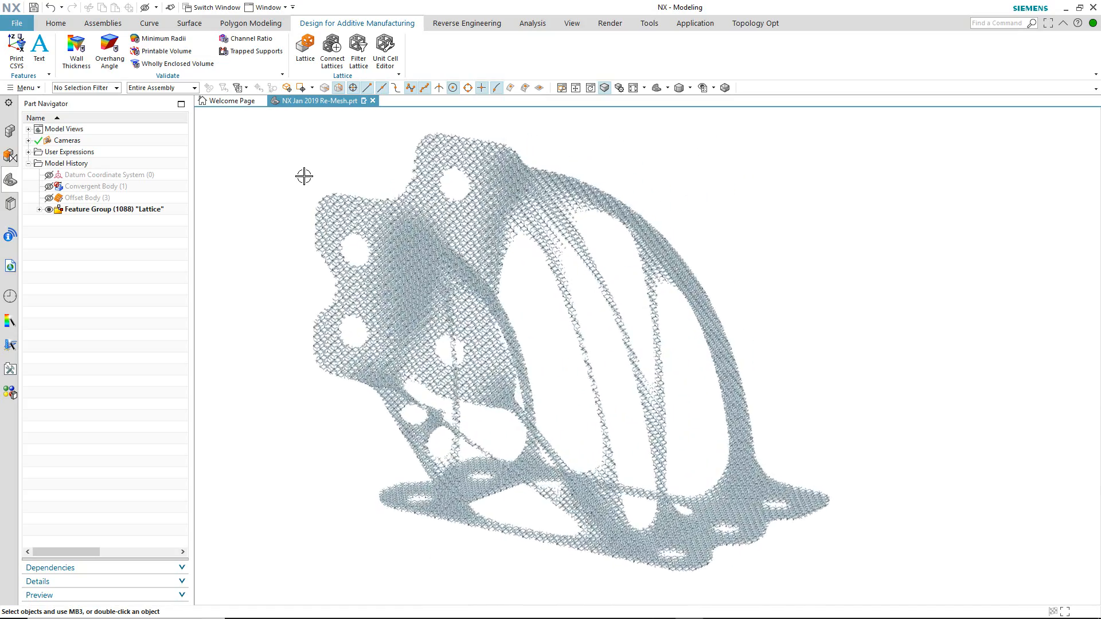
Step: Show the translucent outer convergent body around the lattice again
right_click(124, 188)
left_click(144, 197)
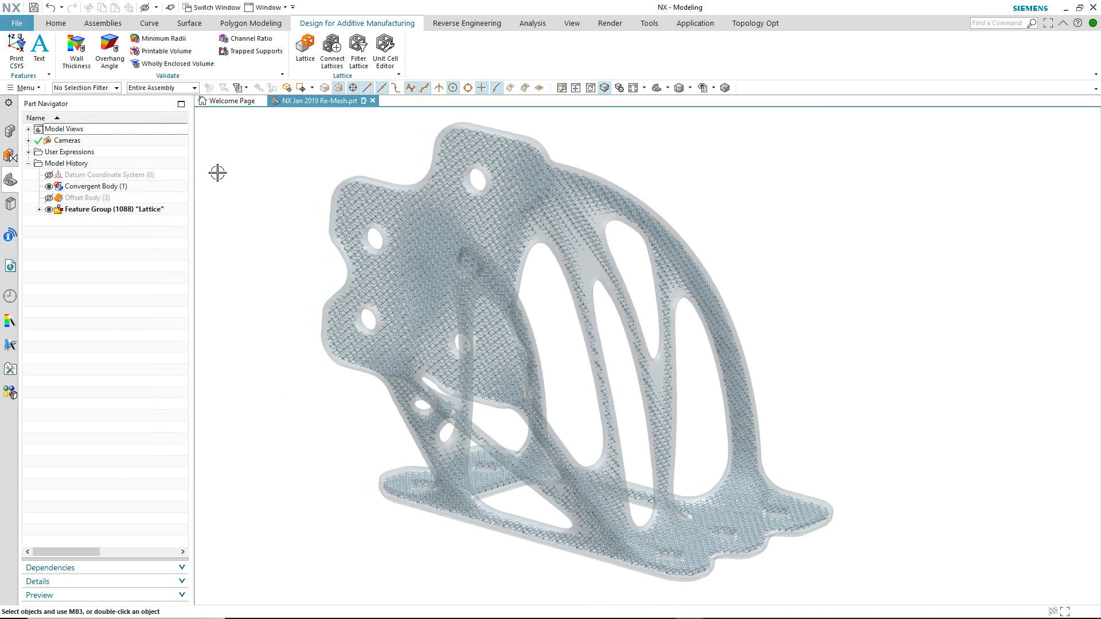